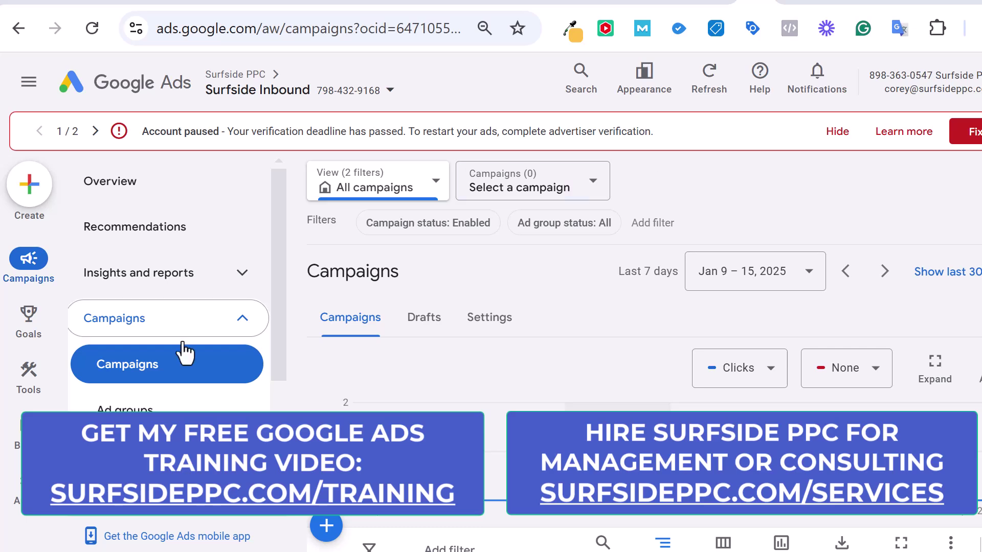
Step: Bring up the Advertising Policies Help article 'About verification' under Verification and transparency
{"action": "mouse_move", "coordinate": [29, 443]}
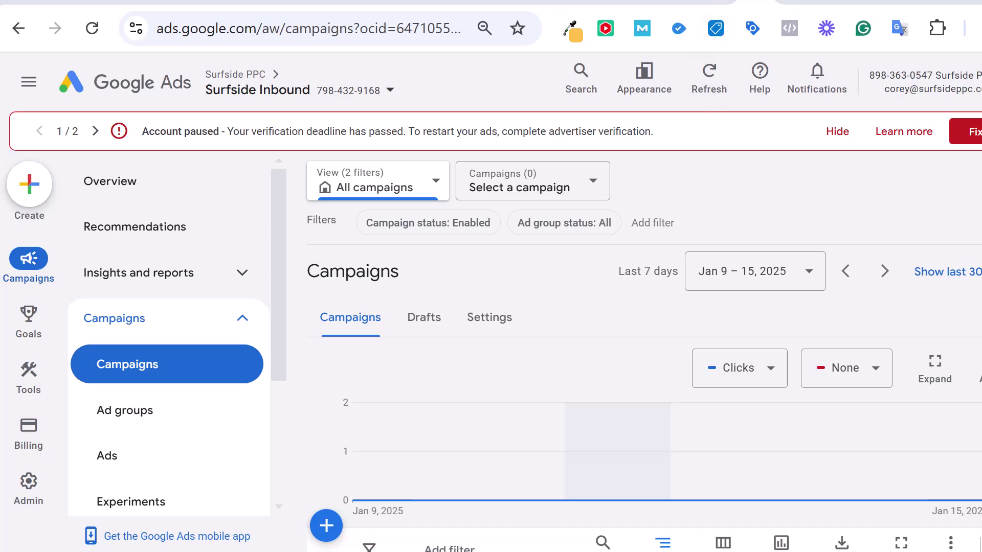
{"action": "left_click", "coordinate": [701, 4]}
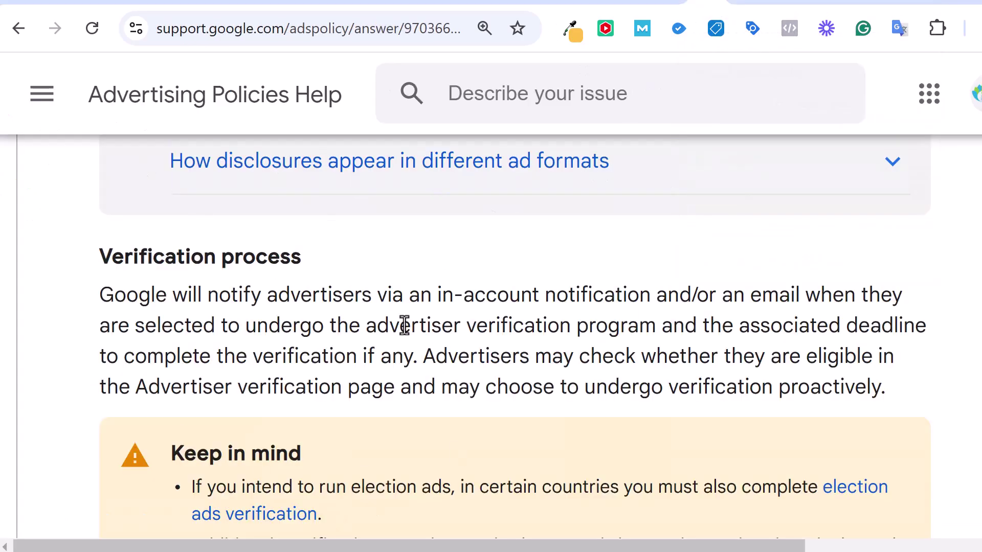
{"action": "scroll", "coordinate": [404, 324], "scroll_direction": "up", "scroll_amount": 10}
{"action": "scroll", "coordinate": [431, 329], "scroll_direction": "up", "scroll_amount": 3}
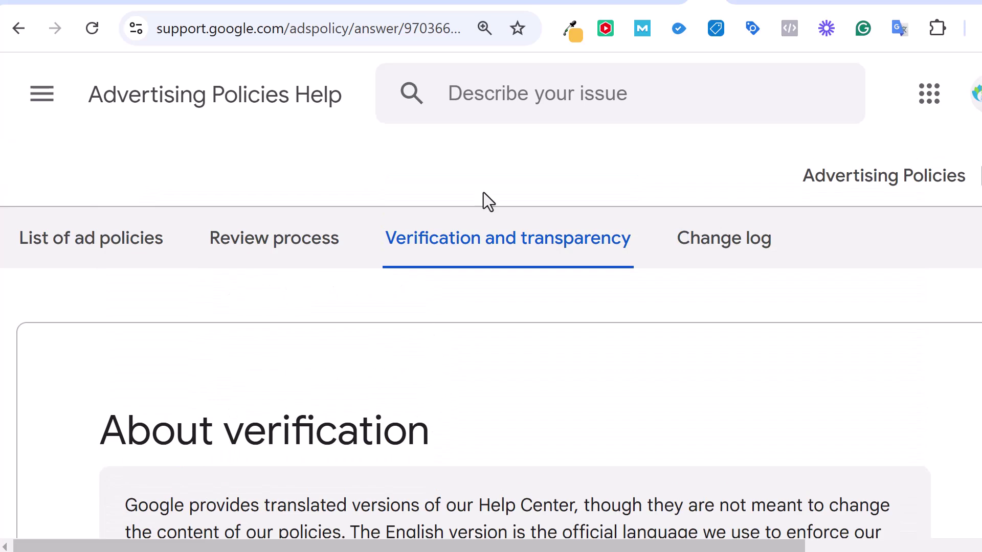
Step: Read through Claude's summary of when advertiser verification is required and why accounts get paused
{"action": "left_click", "coordinate": [740, 2]}
{"action": "scroll", "coordinate": [680, 307], "scroll_direction": "up", "scroll_amount": 4}
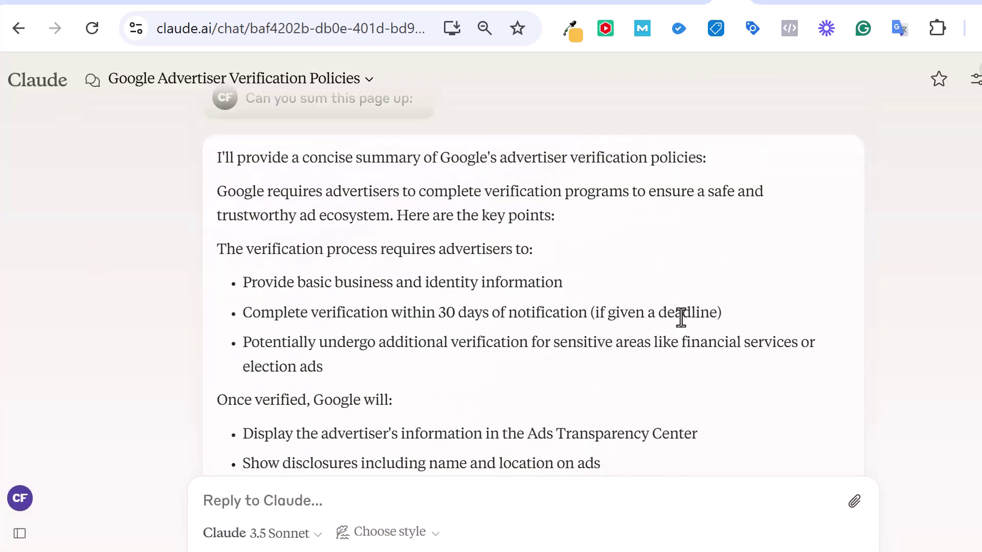
{"action": "scroll", "coordinate": [663, 309], "scroll_direction": "down", "scroll_amount": 4}
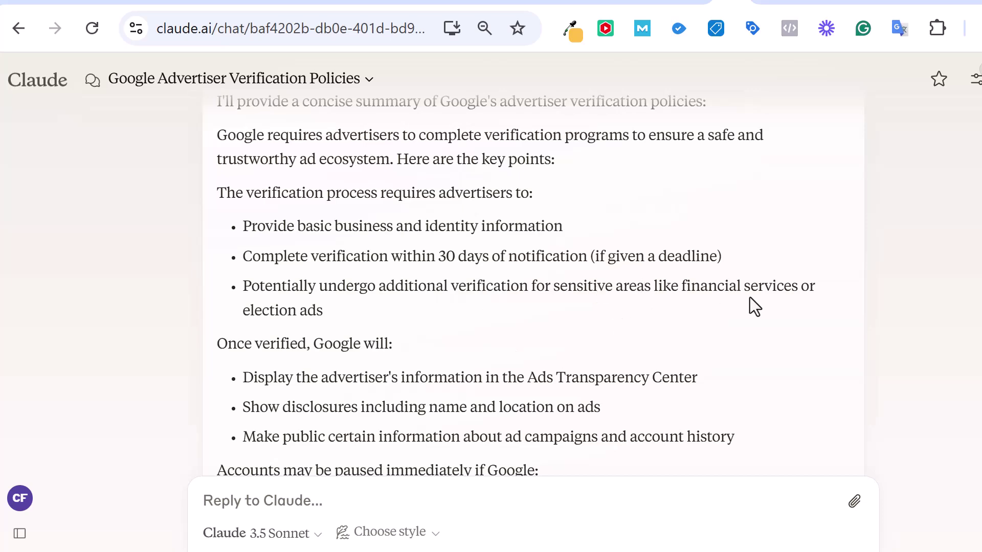
{"action": "scroll", "coordinate": [726, 296], "scroll_direction": "down", "scroll_amount": 2}
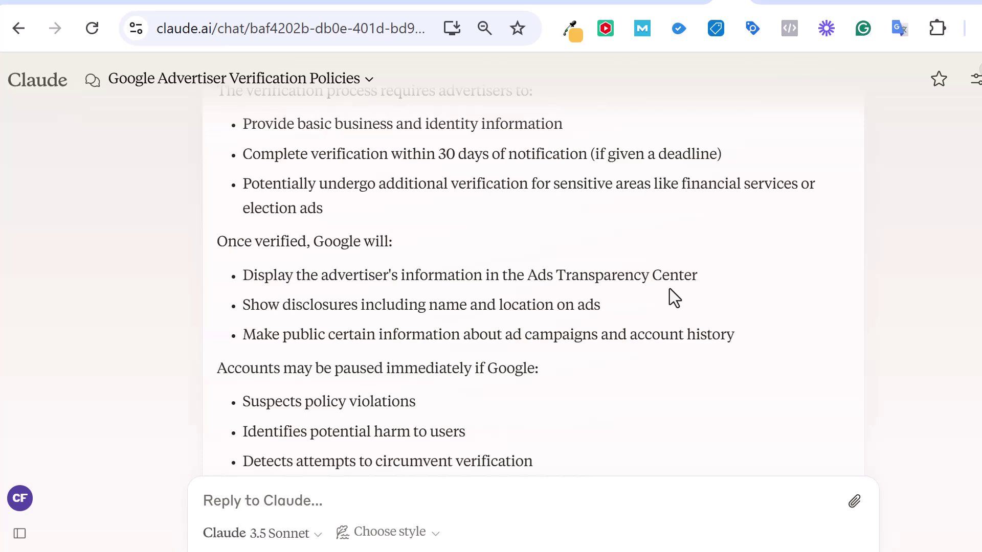
{"action": "scroll", "coordinate": [662, 266], "scroll_direction": "down", "scroll_amount": 2}
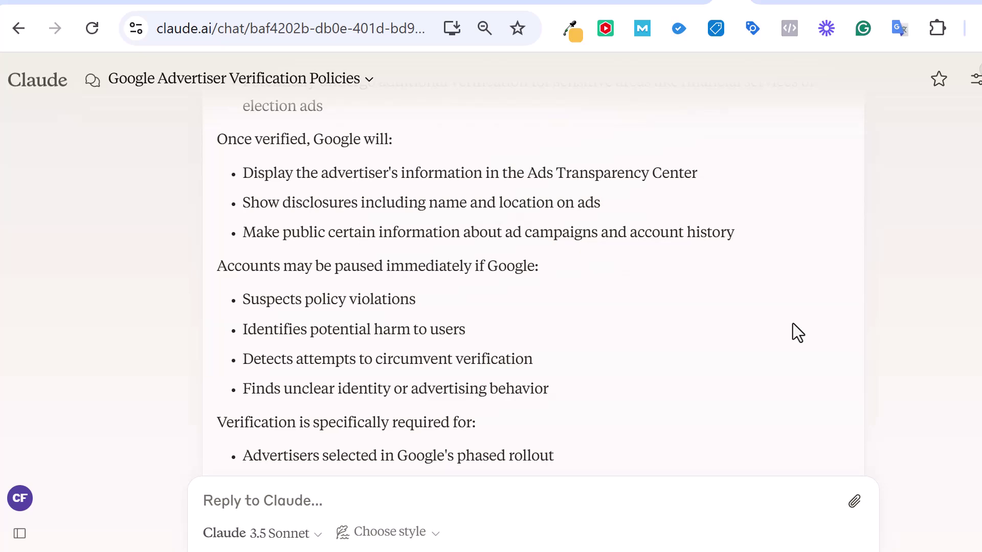
{"action": "scroll", "coordinate": [792, 323], "scroll_direction": "down", "scroll_amount": 2}
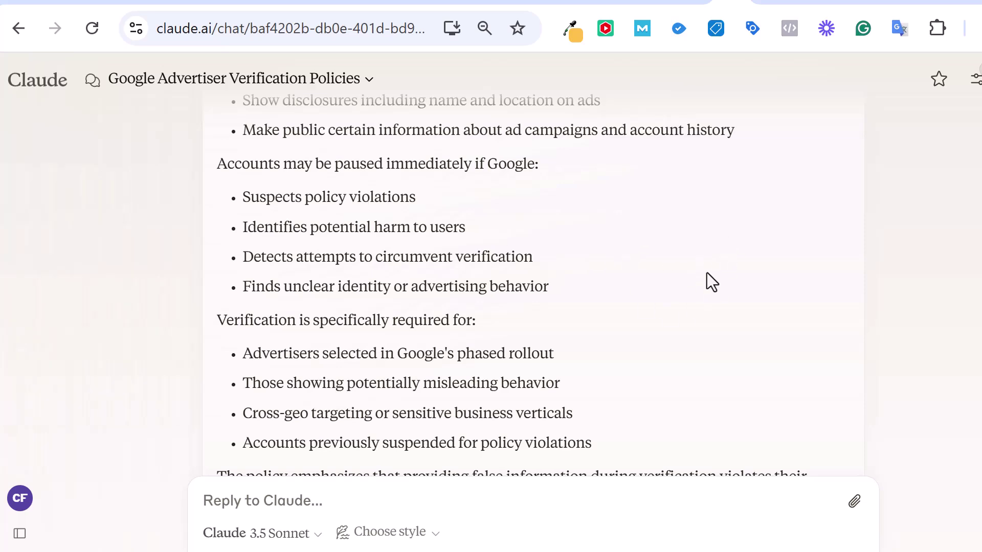
{"action": "scroll", "coordinate": [716, 274], "scroll_direction": "down", "scroll_amount": 2}
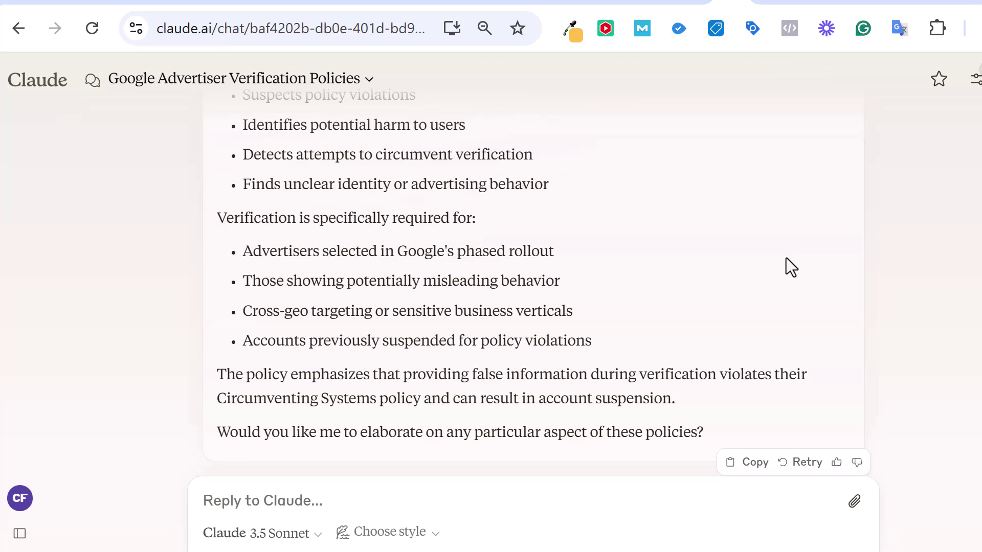
Step: Use Fix on the Account paused banner to reach Billing > Advertiser verification and review its tasks
{"action": "left_click", "coordinate": [757, 3]}
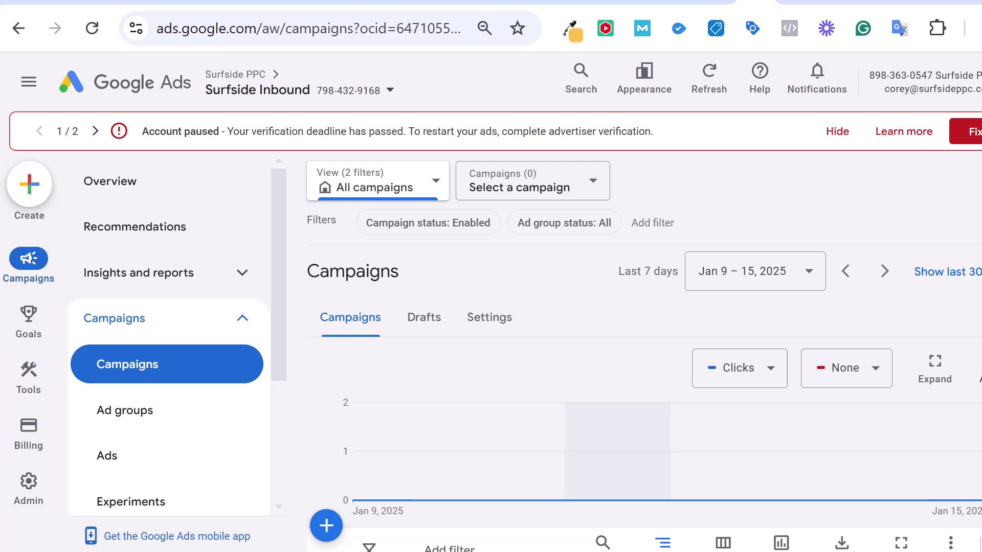
{"action": "left_click", "coordinate": [972, 131]}
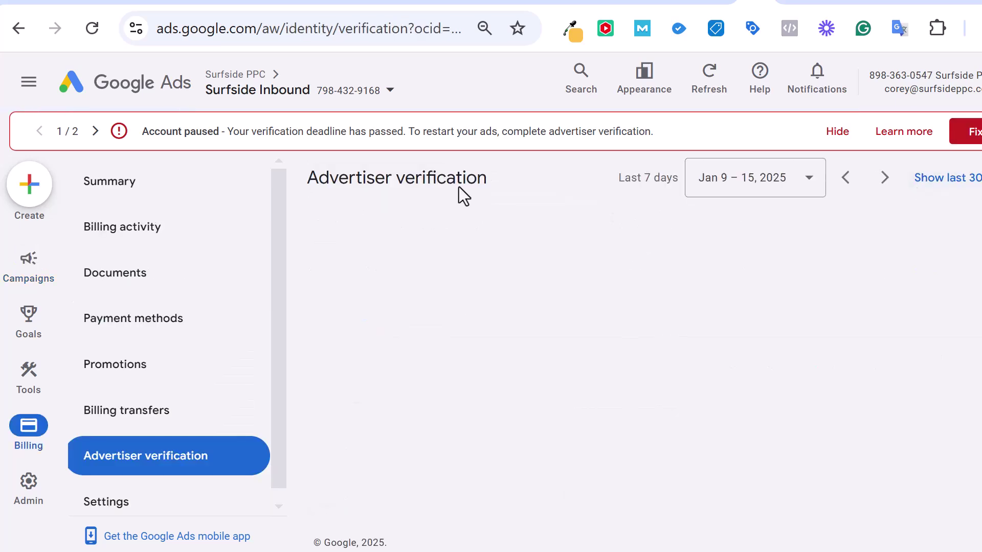
{"action": "scroll", "coordinate": [460, 342], "scroll_direction": "down", "scroll_amount": 1}
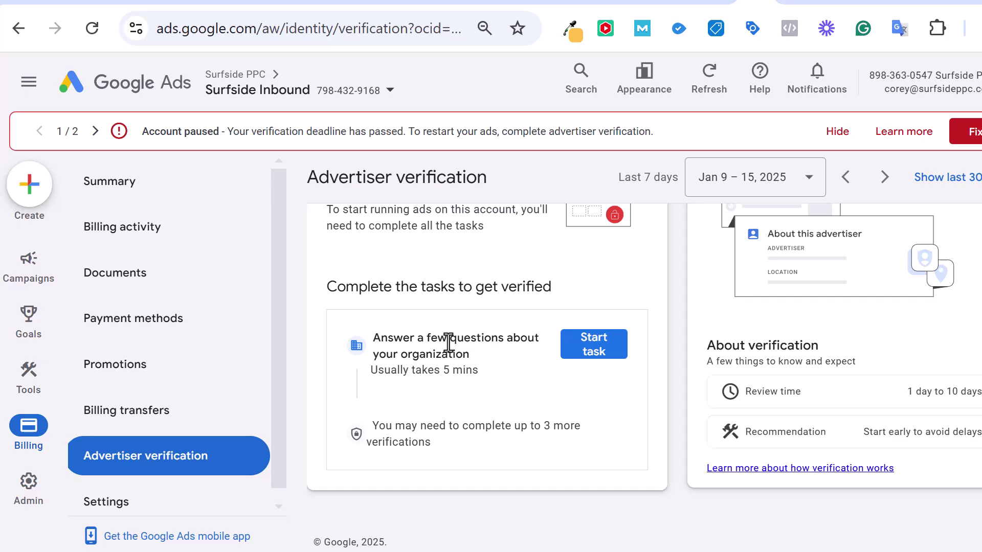
{"action": "scroll", "coordinate": [449, 342], "scroll_direction": "up", "scroll_amount": 1}
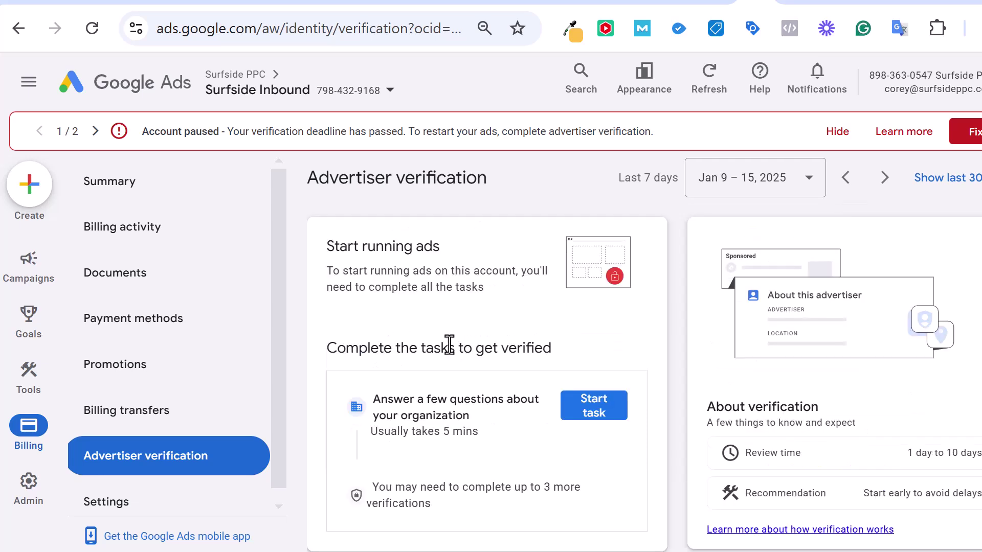
{"action": "scroll", "coordinate": [455, 315], "scroll_direction": "down", "scroll_amount": 1}
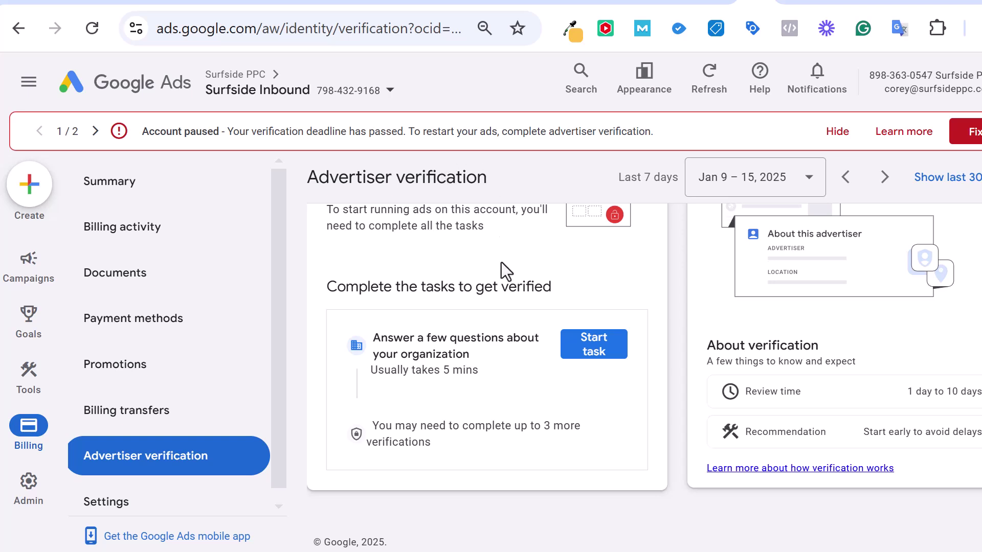
Step: Answer the organization questions: not an agency, pays Google Ads directly, industry Advertising & Marketing, then save
{"action": "left_click", "coordinate": [589, 348]}
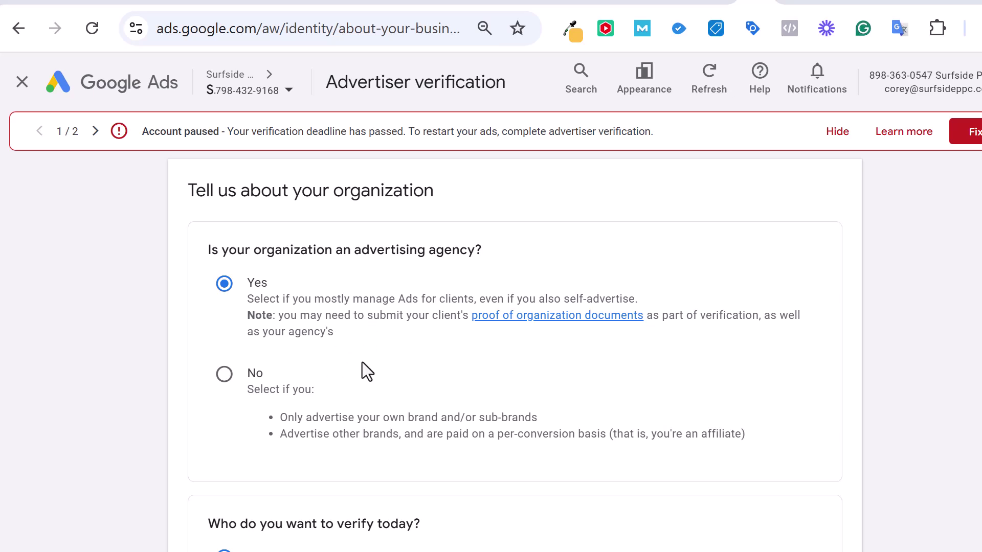
{"action": "left_click", "coordinate": [225, 375]}
{"action": "scroll", "coordinate": [489, 387], "scroll_direction": "down", "scroll_amount": 4}
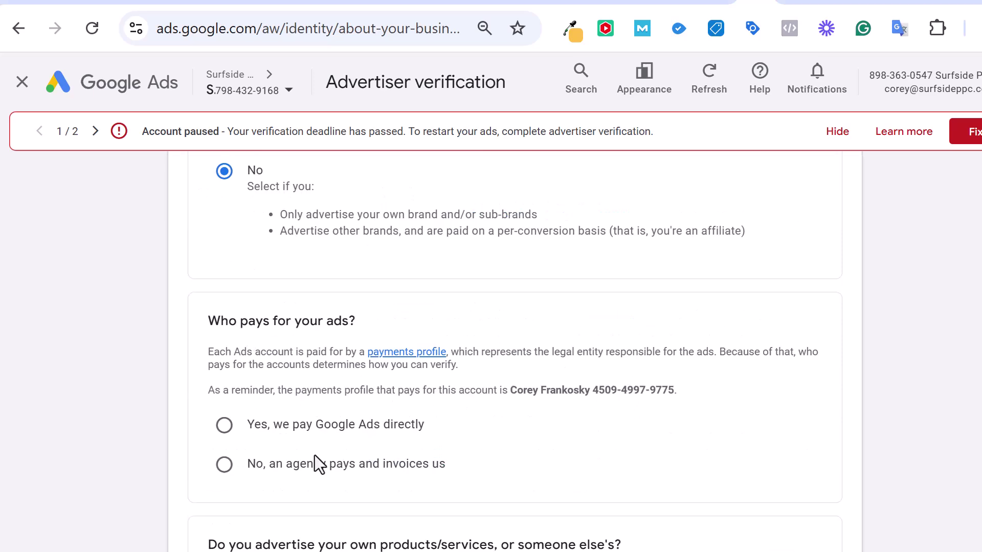
{"action": "left_click", "coordinate": [278, 436]}
{"action": "left_click_drag", "start_coordinate": [508, 391], "coordinate": [558, 393]}
{"action": "left_click", "coordinate": [634, 381]}
{"action": "scroll", "coordinate": [767, 367], "scroll_direction": "down", "scroll_amount": 2}
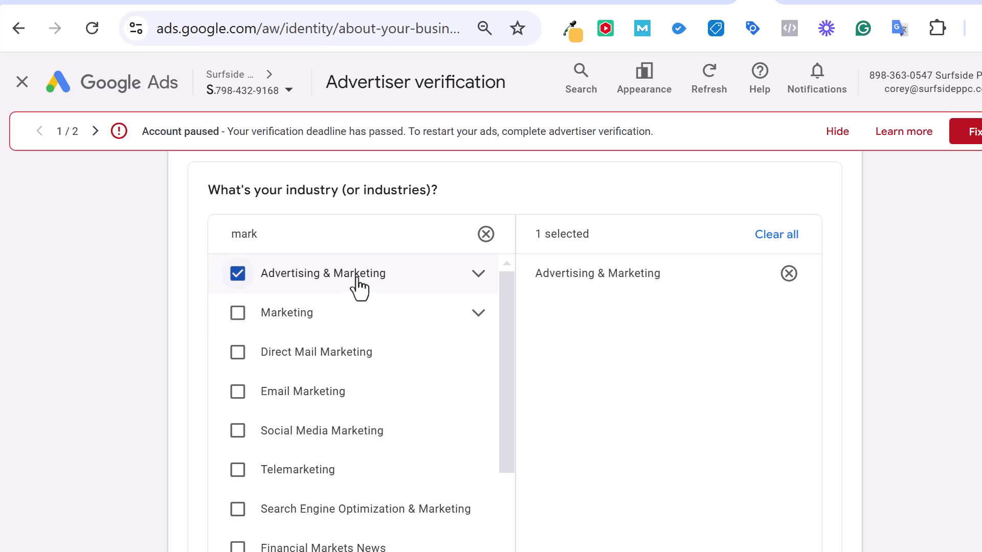
{"action": "scroll", "coordinate": [241, 335], "scroll_direction": "down", "scroll_amount": 5}
{"action": "scroll", "coordinate": [508, 389], "scroll_direction": "down", "scroll_amount": 4}
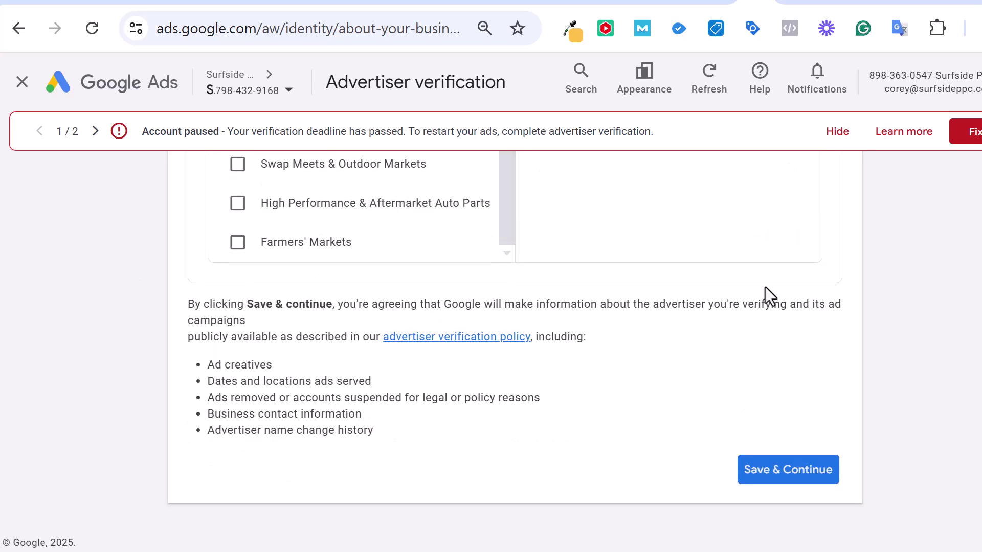
{"action": "left_click", "coordinate": [772, 473]}
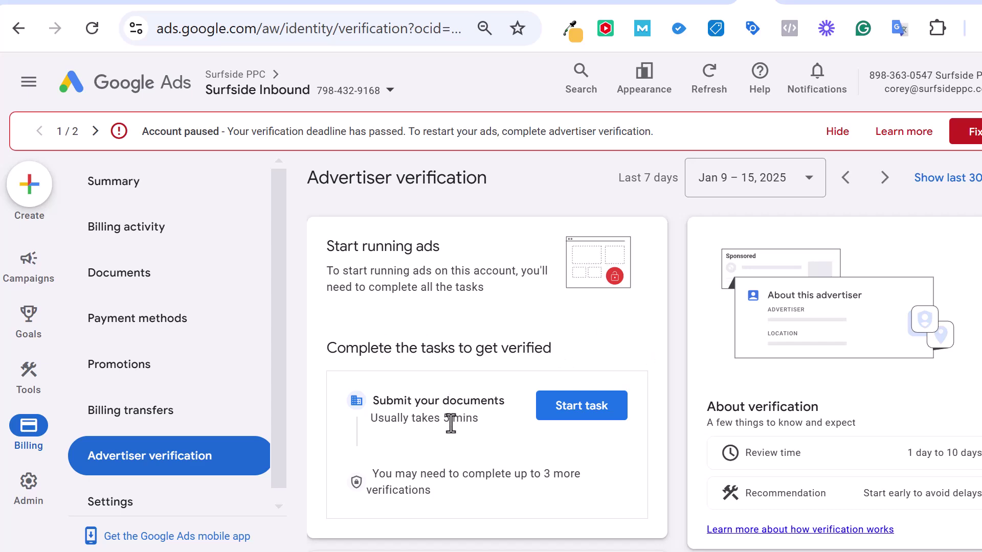
Step: Start the Submit your documents task and begin identity verification with an ID document
{"action": "left_click", "coordinate": [577, 424]}
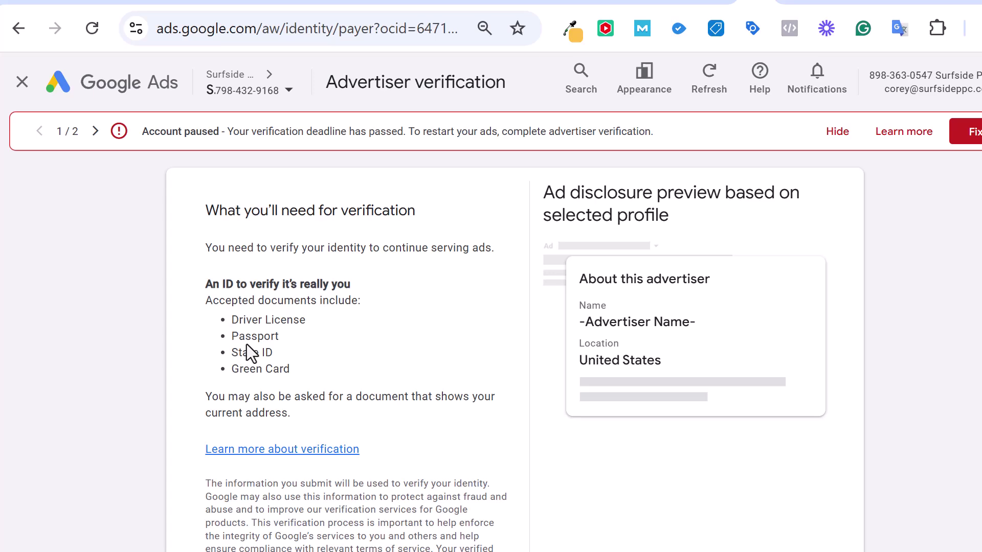
{"action": "scroll", "coordinate": [486, 301], "scroll_direction": "down", "scroll_amount": 4}
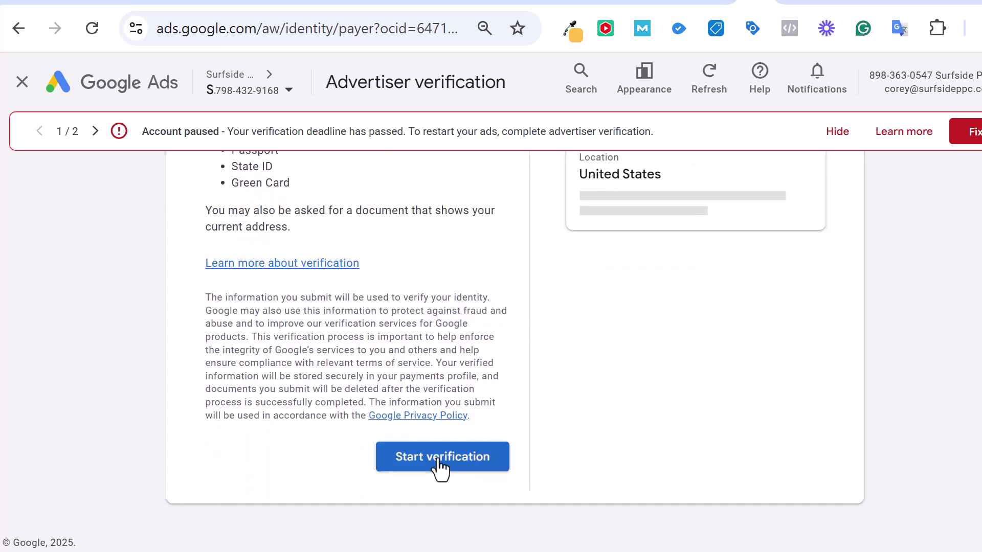
{"action": "left_click", "coordinate": [416, 468]}
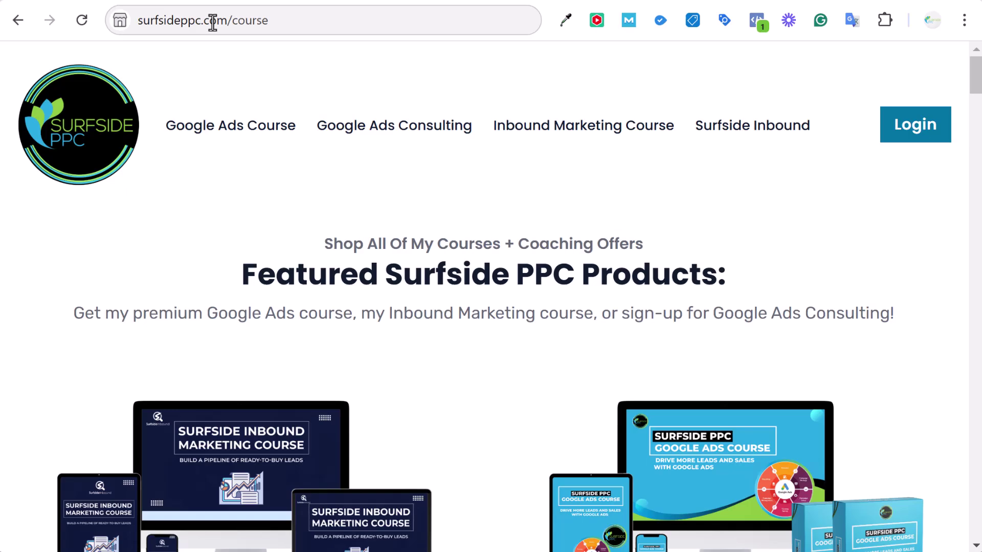
{"action": "scroll", "coordinate": [491, 204], "scroll_direction": "down", "scroll_amount": 5}
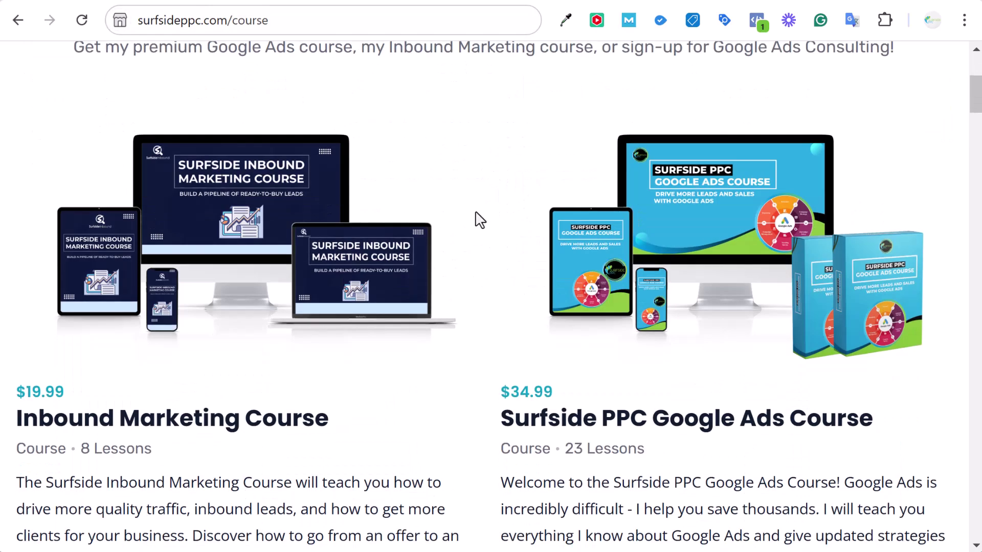
{"action": "scroll", "coordinate": [487, 207], "scroll_direction": "down", "scroll_amount": 3}
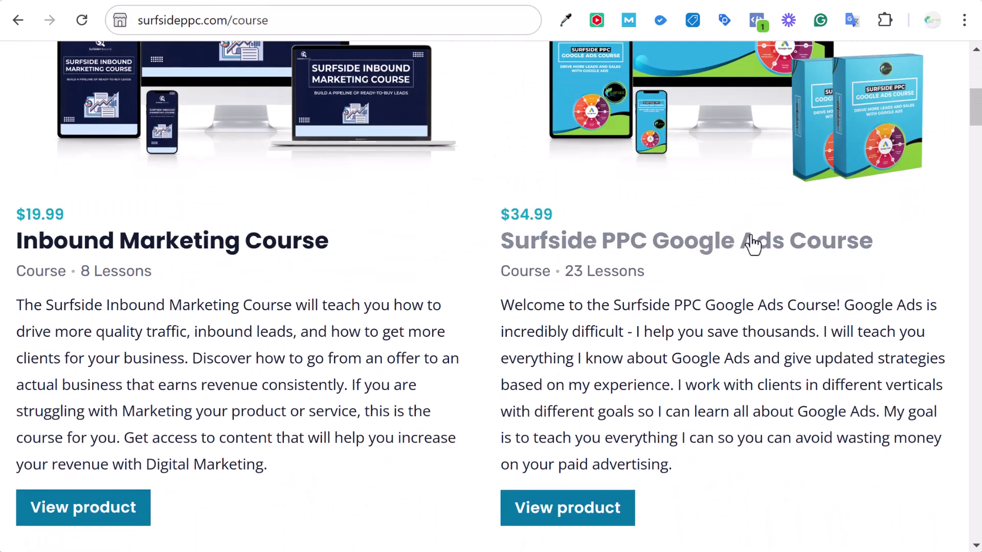
{"action": "scroll", "coordinate": [484, 350], "scroll_direction": "down", "scroll_amount": 6}
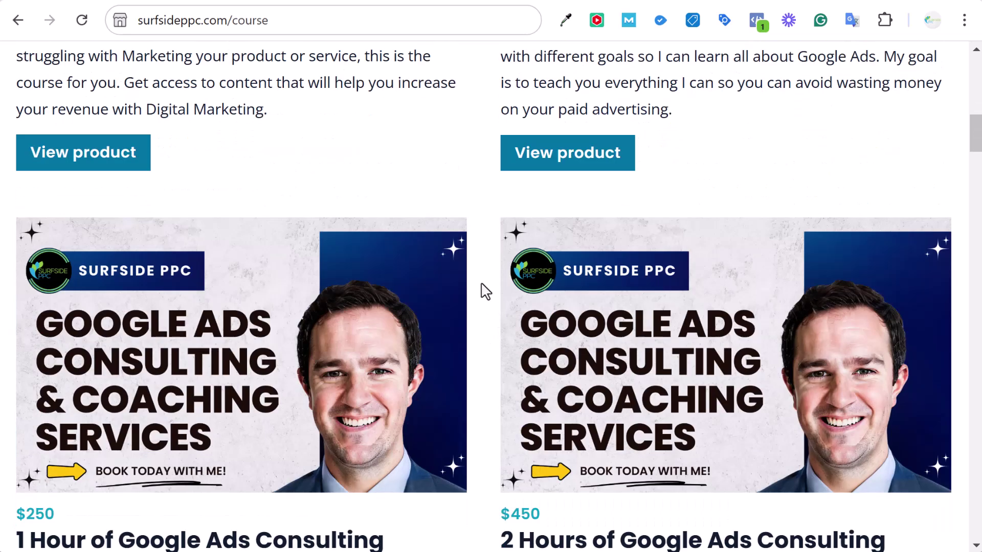
{"action": "scroll", "coordinate": [496, 312], "scroll_direction": "down", "scroll_amount": 3}
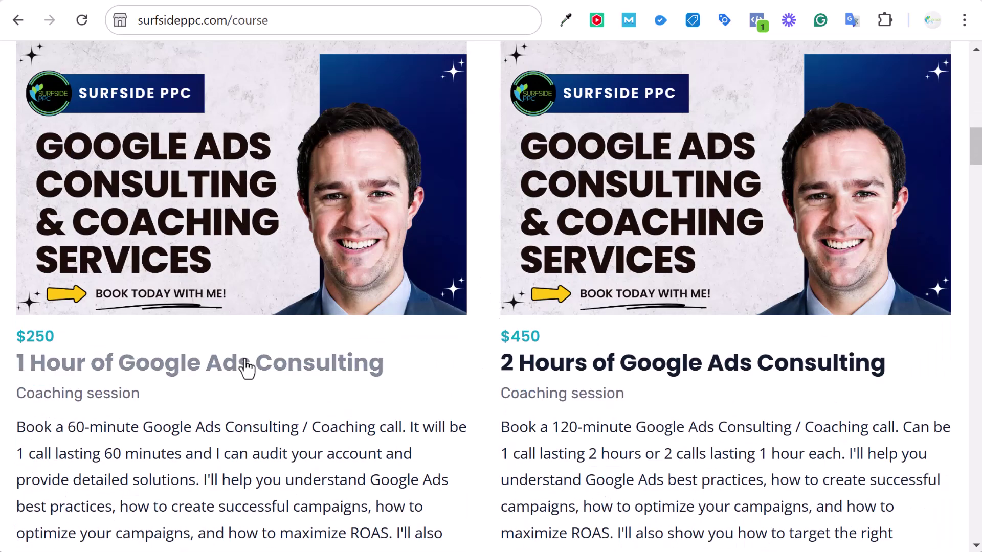
{"action": "scroll", "coordinate": [547, 350], "scroll_direction": "down", "scroll_amount": 10}
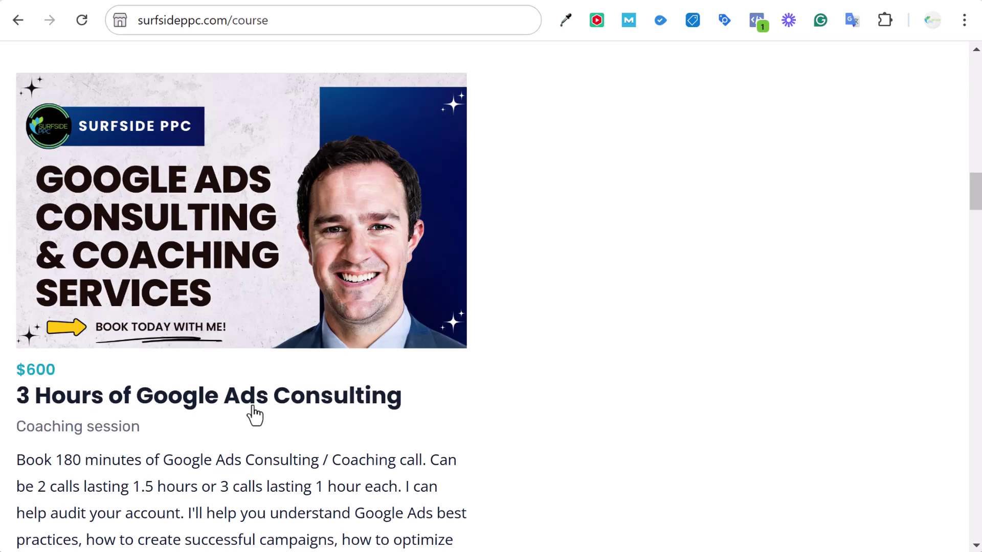
{"action": "scroll", "coordinate": [519, 293], "scroll_direction": "up", "scroll_amount": 10}
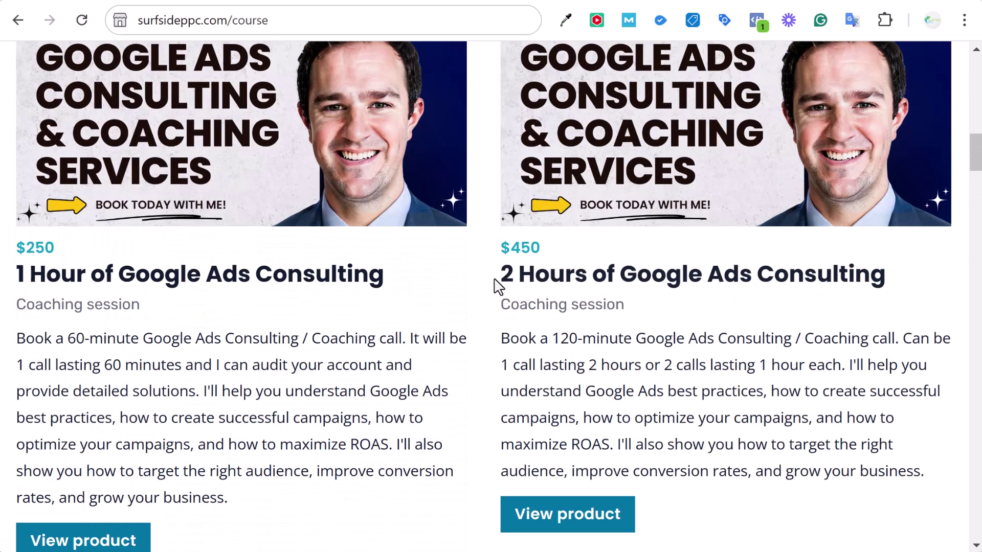
{"action": "scroll", "coordinate": [490, 293], "scroll_direction": "up", "scroll_amount": 10}
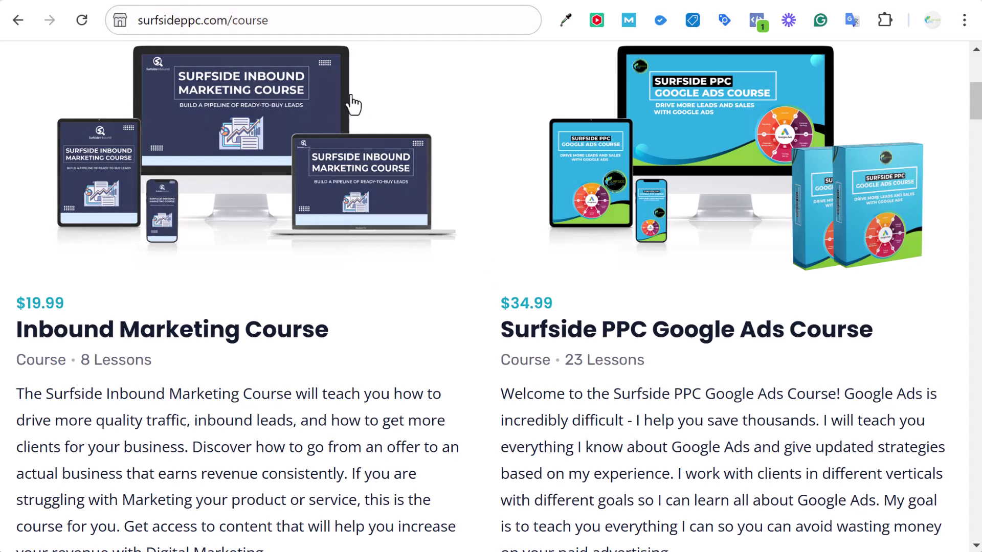
{"action": "scroll", "coordinate": [510, 168], "scroll_direction": "up", "scroll_amount": 5}
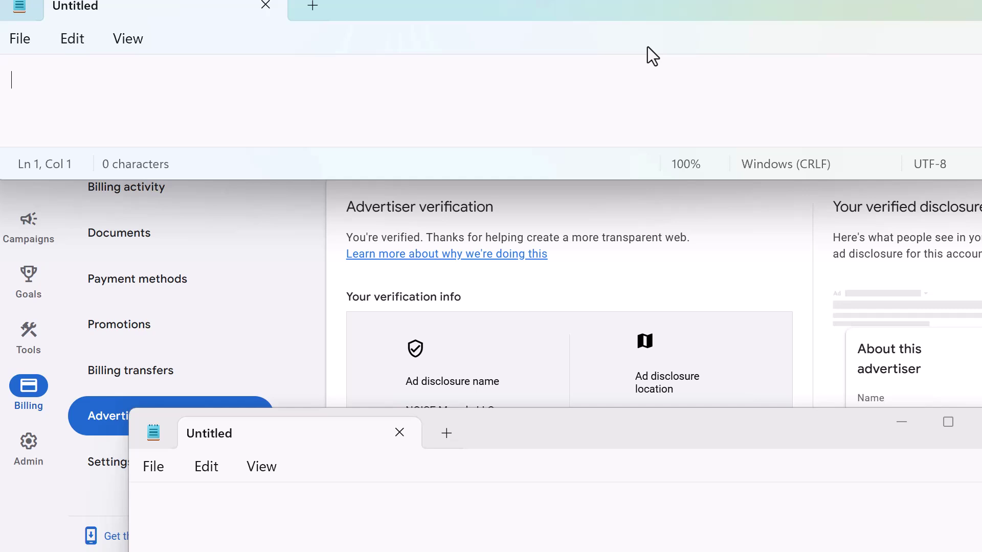
Step: Nudge the lower blank Notepad window slightly upward over the verified account page
{"action": "left_click_drag", "start_coordinate": [566, 438], "coordinate": [569, 431]}
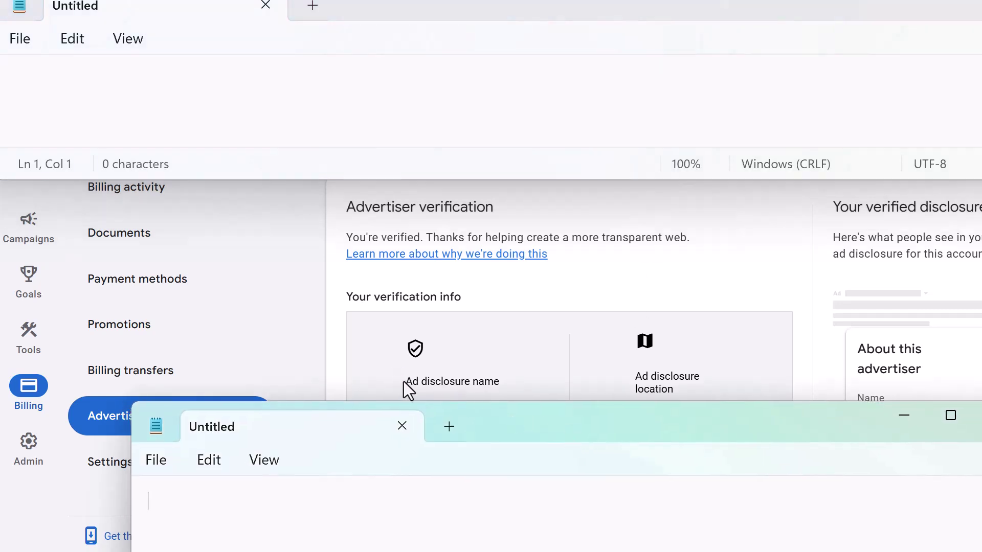